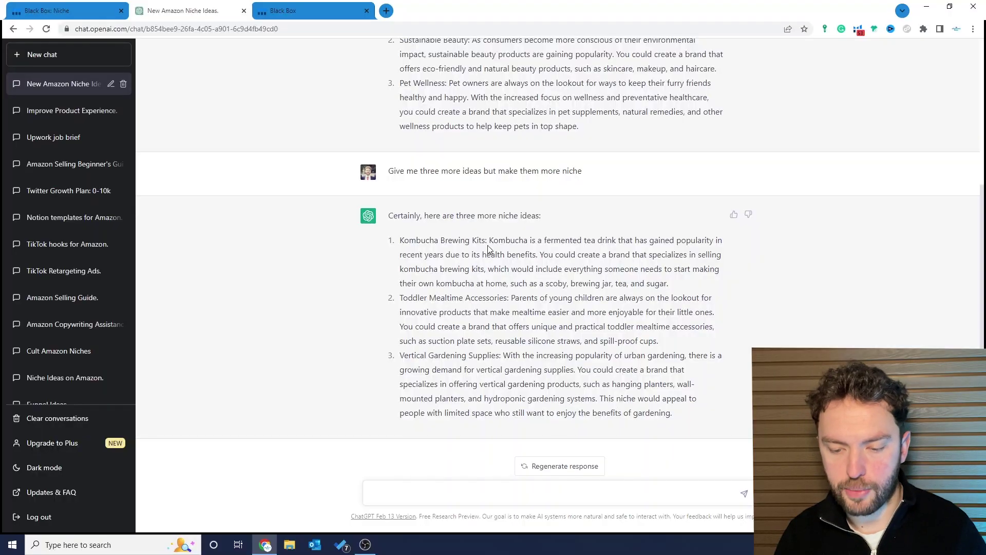
# Search Black Box Niche for 'kombucha brewing' with revenue 8000+, price ≤60, reviews ≤800
pyautogui.moveTo(487, 240); pyautogui.dragTo(400, 242)
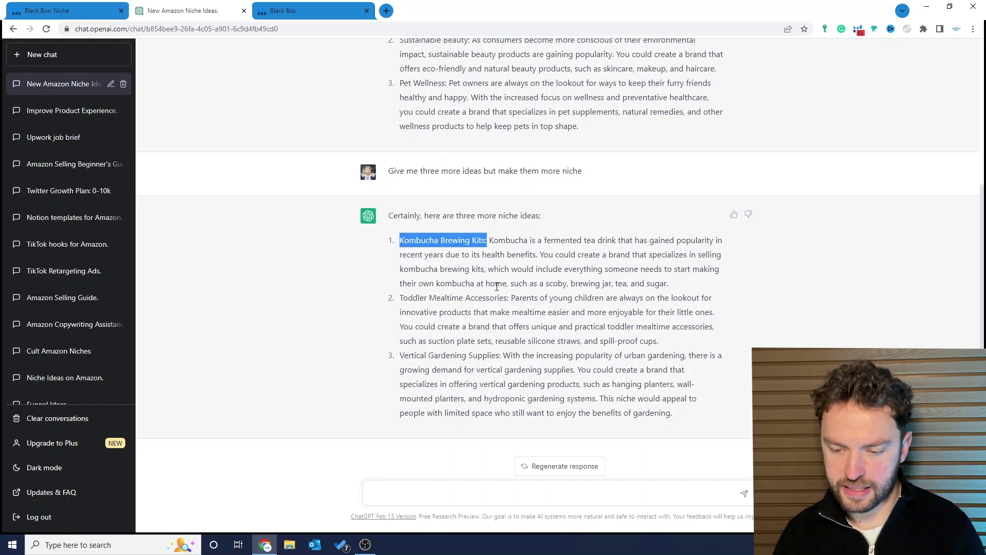
pyautogui.click(733, 299)
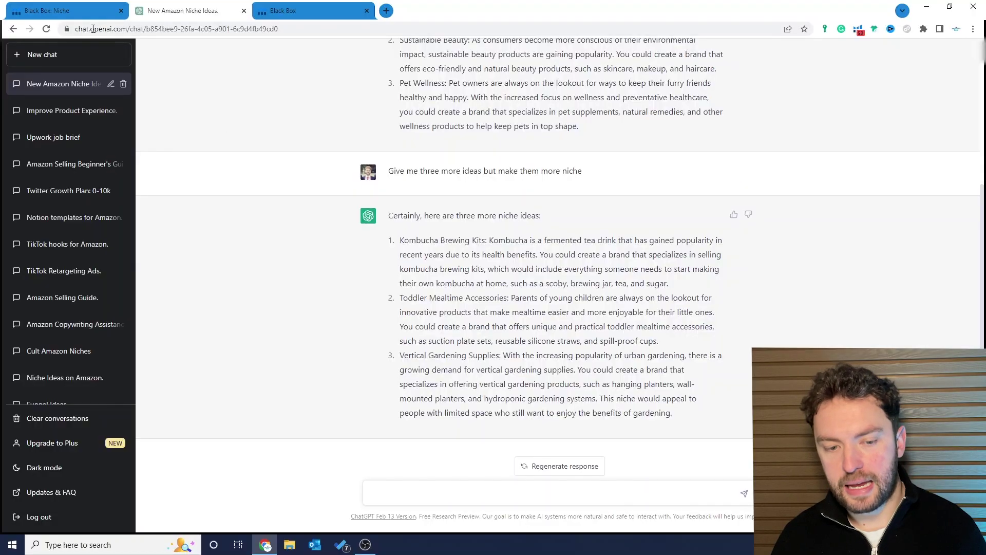
pyautogui.click(72, 10)
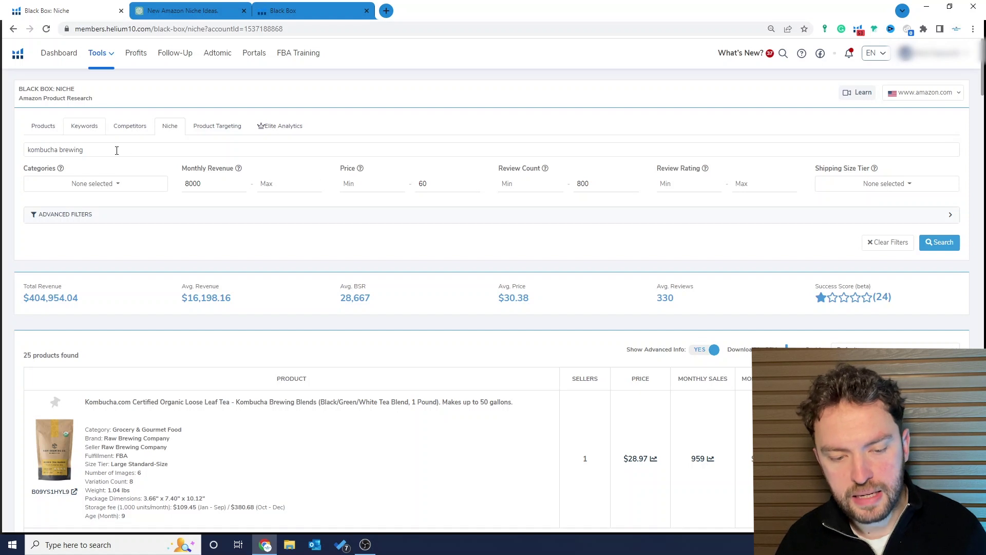
pyautogui.moveTo(116, 150); pyautogui.dragTo(27, 152)
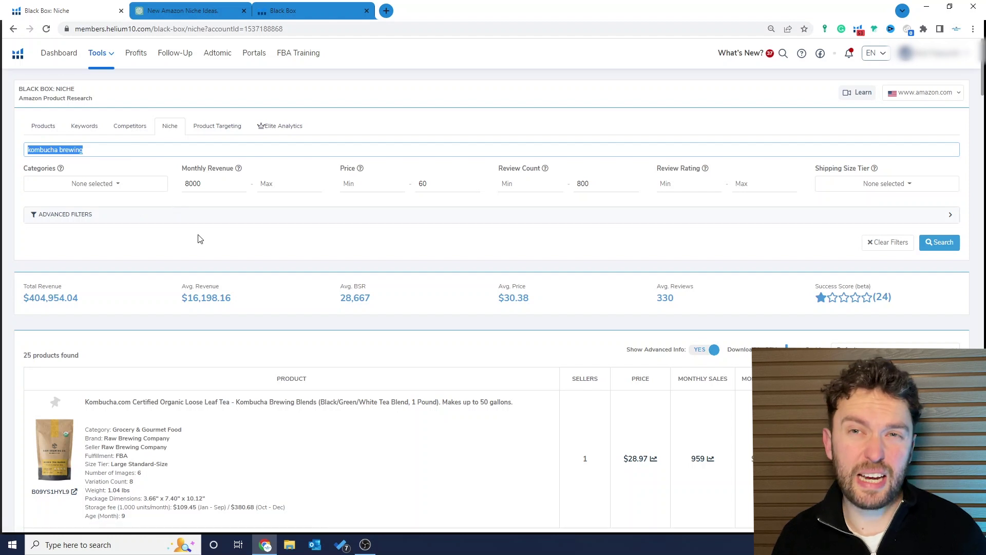
pyautogui.click(212, 186)
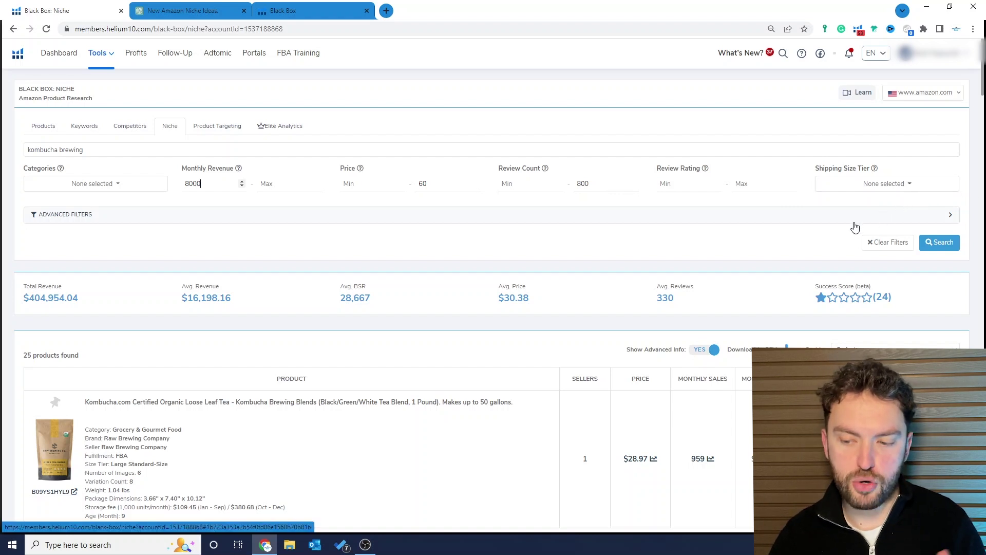
# Scroll the kombucha results to the $11.99 Organic SCOBY Kombucha Starter Kit and show its actions
pyautogui.scroll(-1, 490, 341)
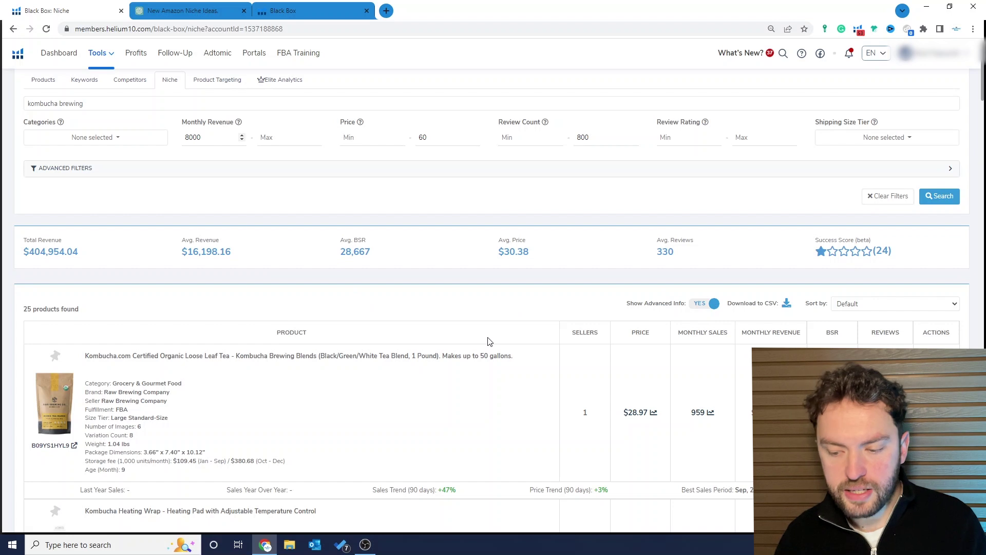
pyautogui.scroll(-2, 489, 341)
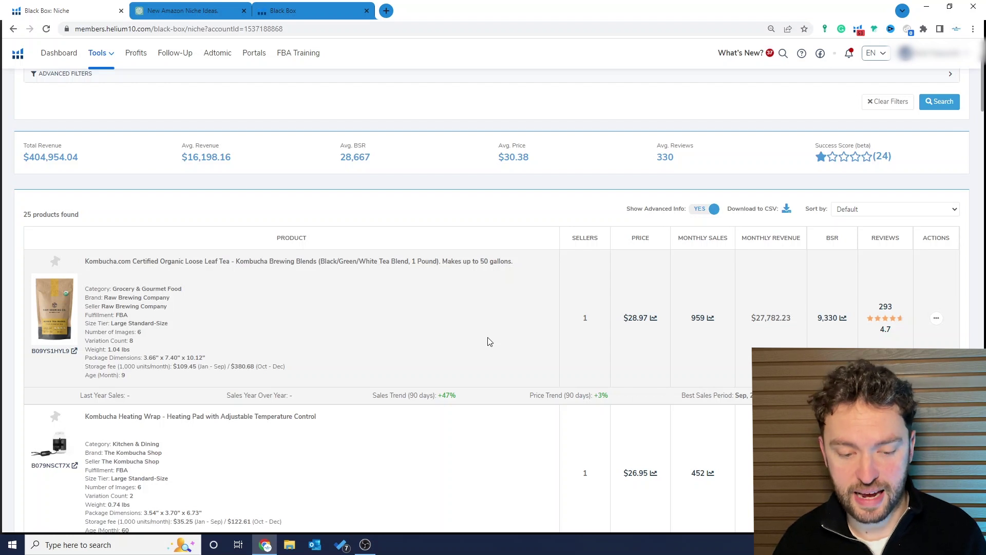
pyautogui.scroll(-1, 490, 342)
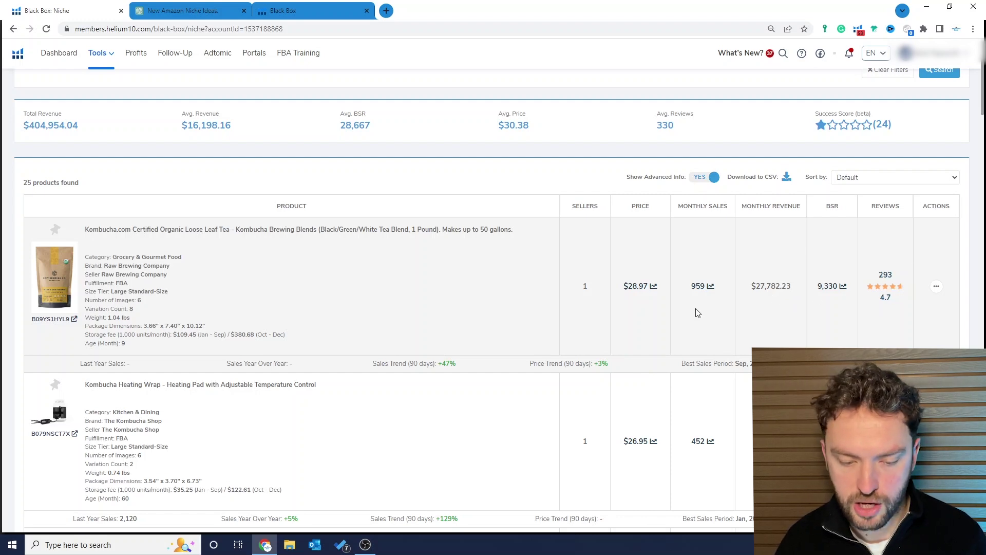
pyautogui.scroll(-5, 697, 313)
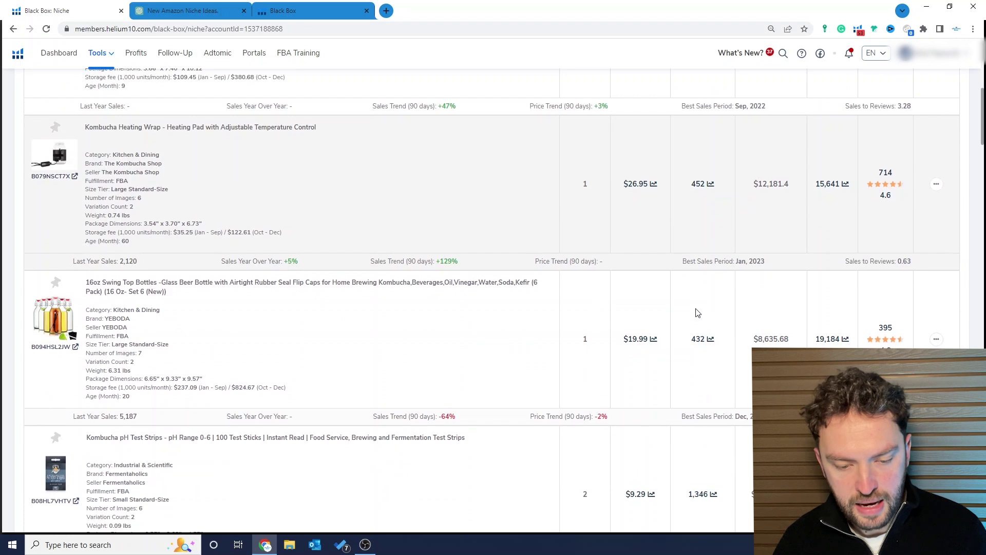
pyautogui.scroll(-2, 697, 313)
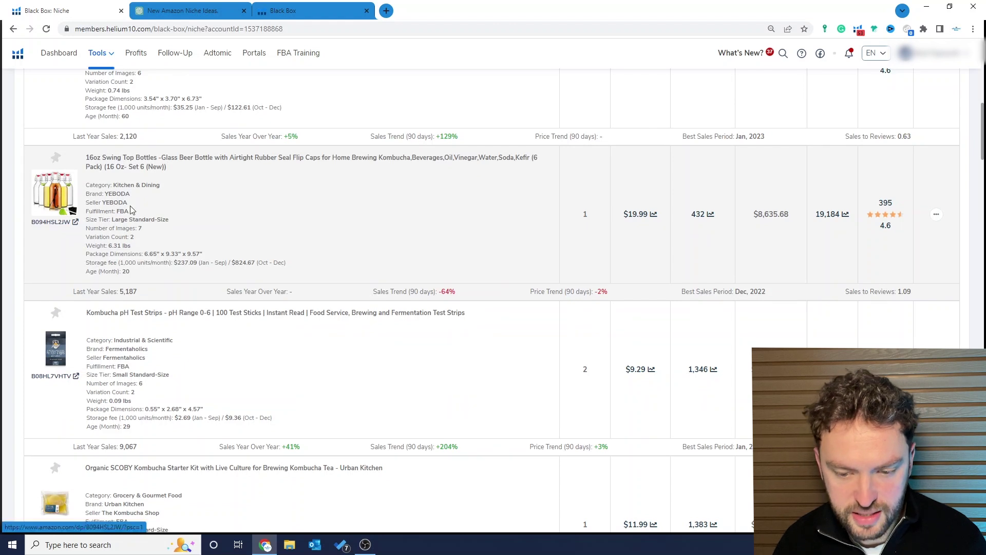
pyautogui.scroll(-1, 215, 244)
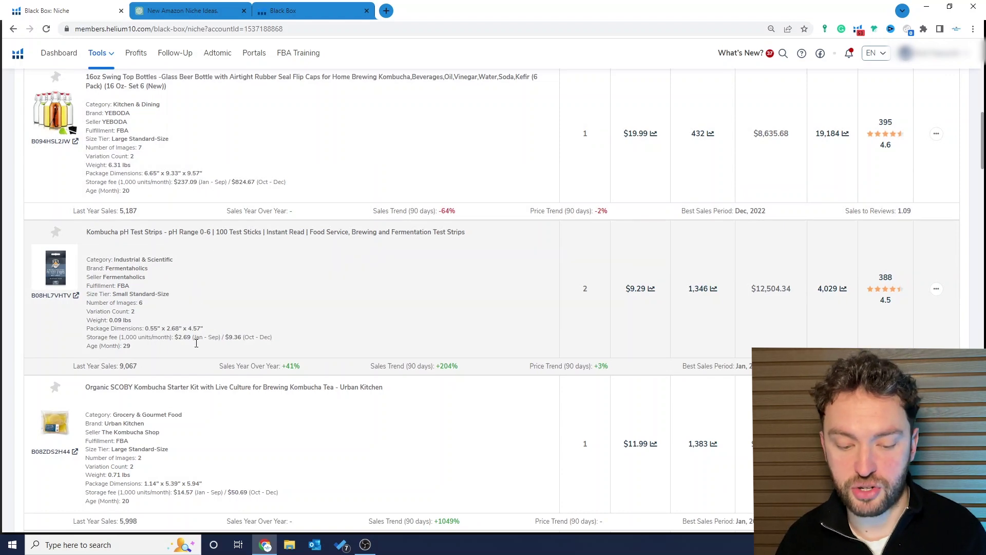
pyautogui.scroll(-2, 631, 348)
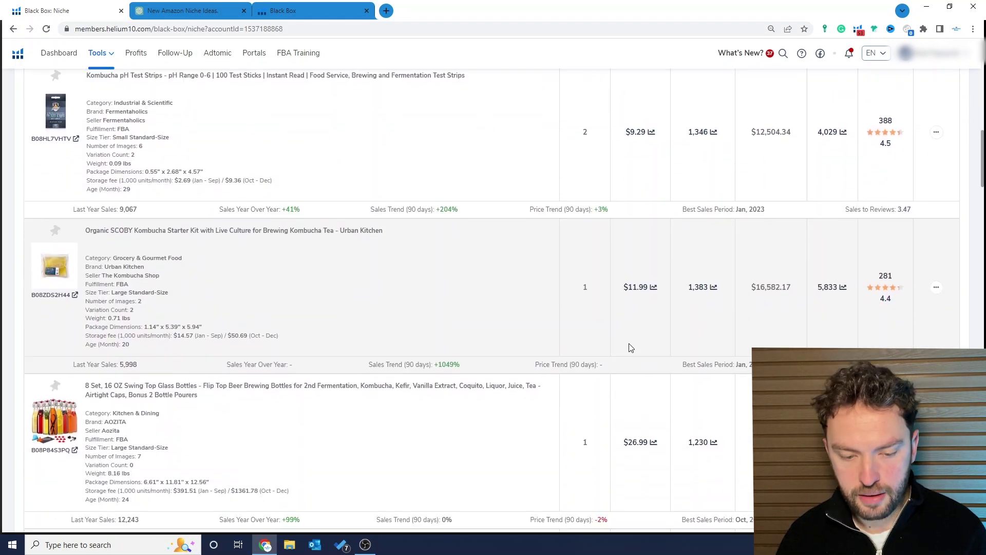
pyautogui.click(937, 289)
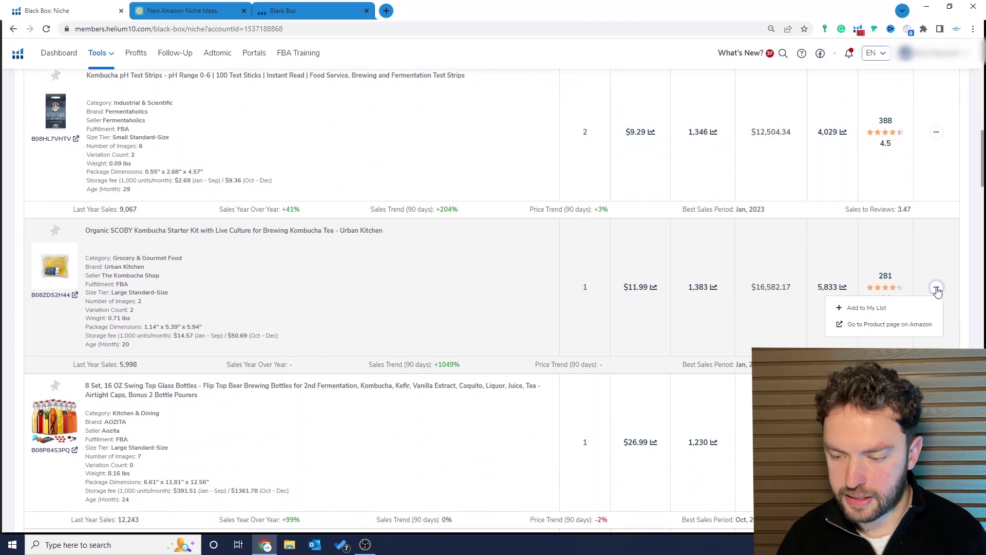
# Open the Amazon listing for the Organic SCOBY Kombucha Starter Kit ($11.99, 282 ratings)
pyautogui.click(903, 325)
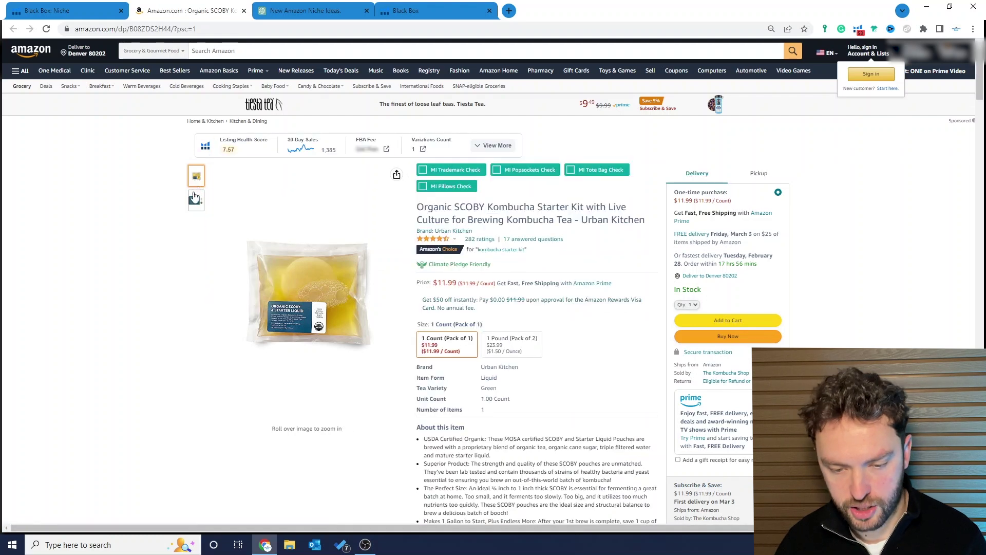
pyautogui.moveTo(195, 199)
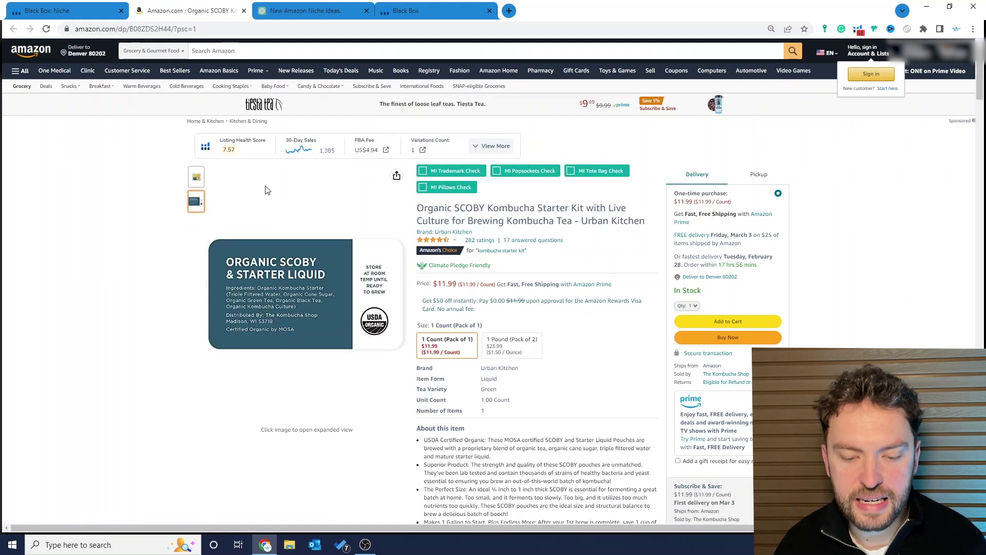
pyautogui.moveTo(200, 179)
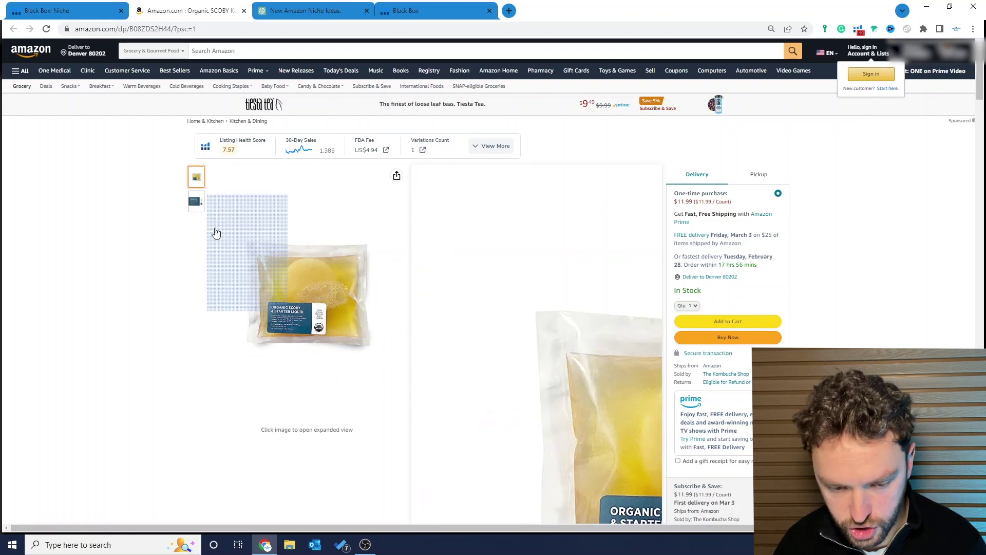
pyautogui.scroll(-3, 271, 466)
pyautogui.scroll(-3, 272, 466)
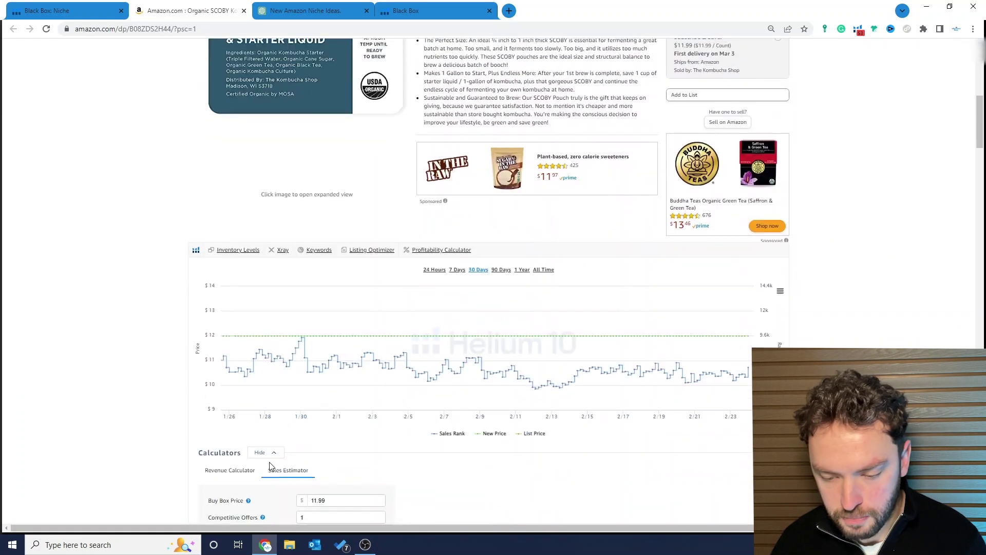
pyautogui.scroll(-2, 271, 467)
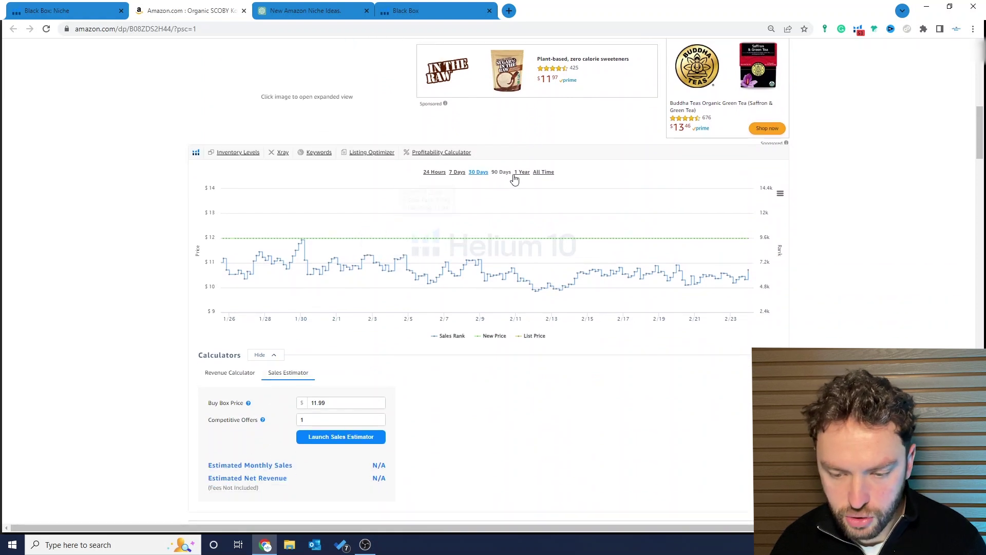
# Show its one-year price and rank history, then review calculators and product details
pyautogui.click(524, 175)
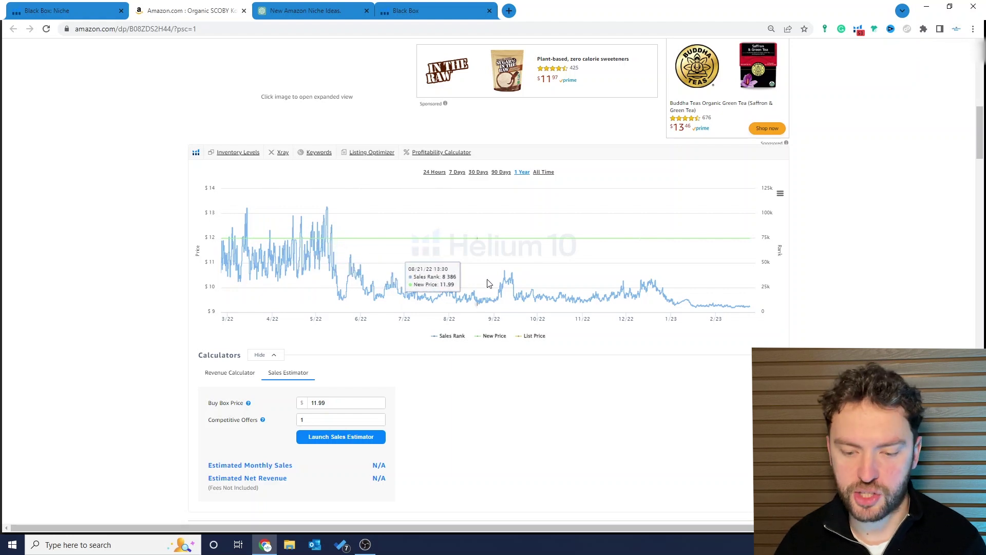
pyautogui.scroll(-3, 685, 304)
pyautogui.scroll(-2, 684, 304)
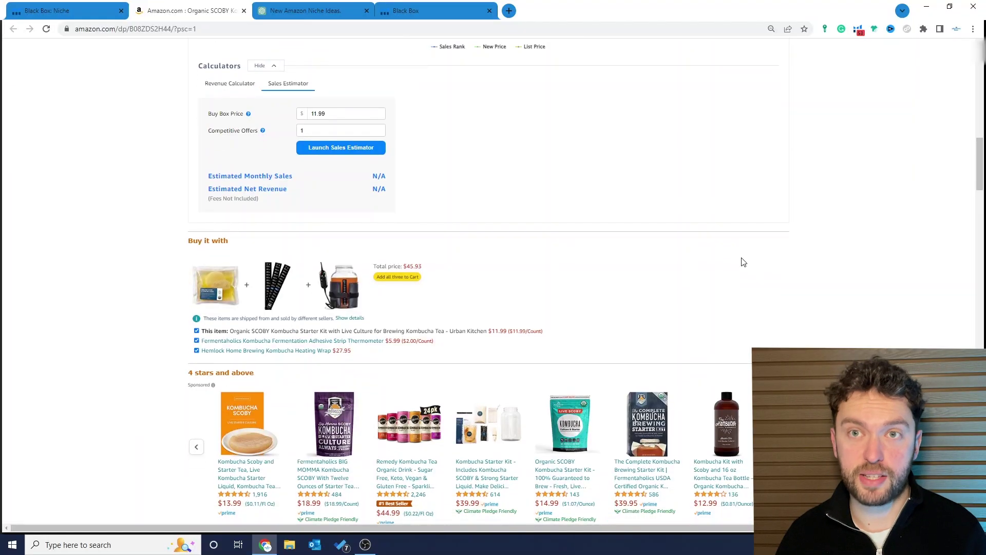
pyautogui.scroll(-7, 741, 262)
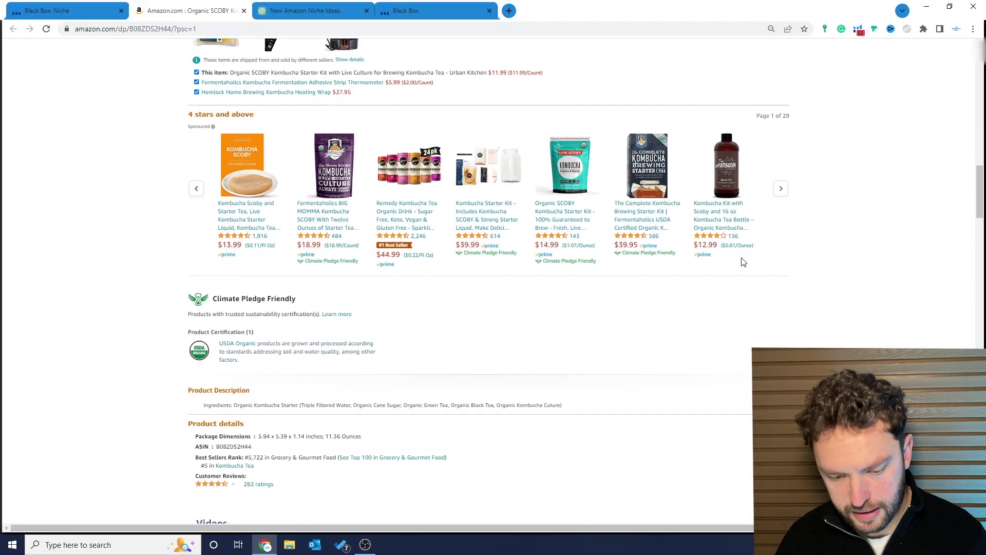
pyautogui.scroll(-4, 743, 262)
pyautogui.scroll(15, 743, 262)
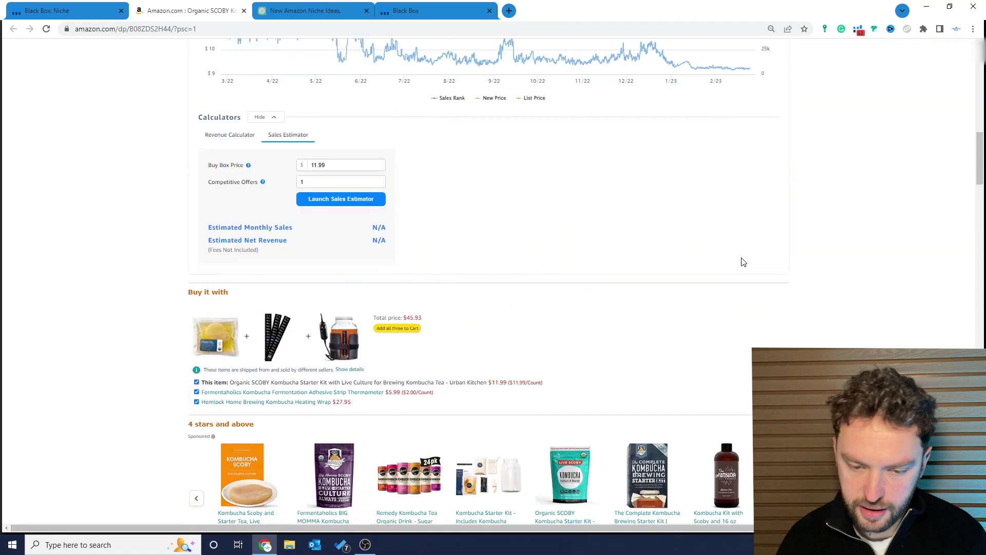
pyautogui.scroll(6, 743, 262)
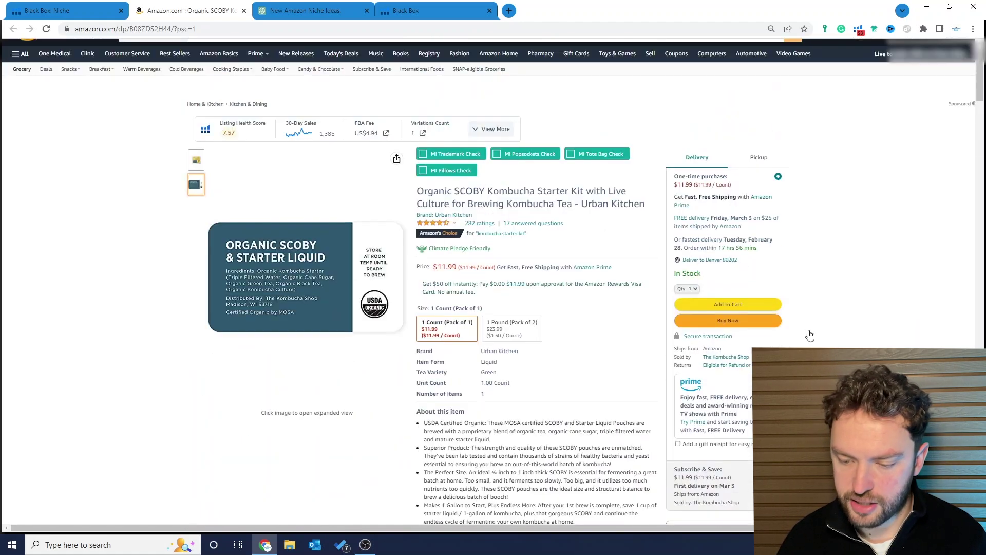
# Open The Kombucha Shop seller profile and browse all 37 of its products
pyautogui.click(736, 360)
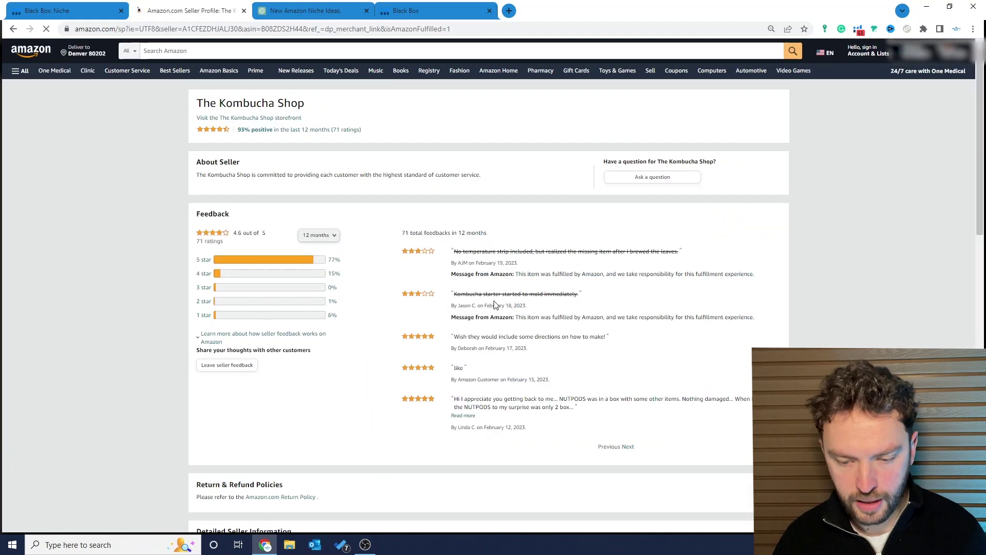
pyautogui.scroll(-5, 337, 311)
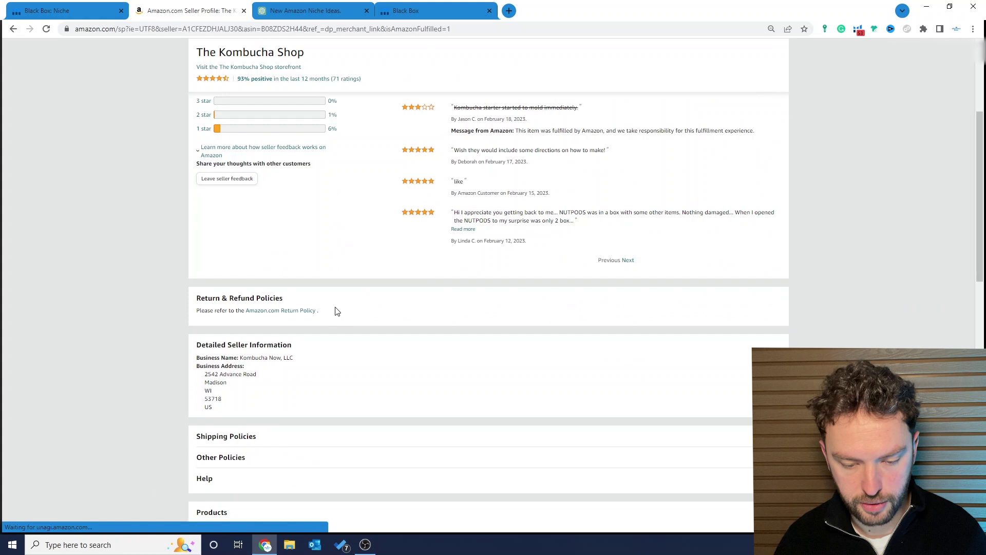
pyautogui.click(219, 417)
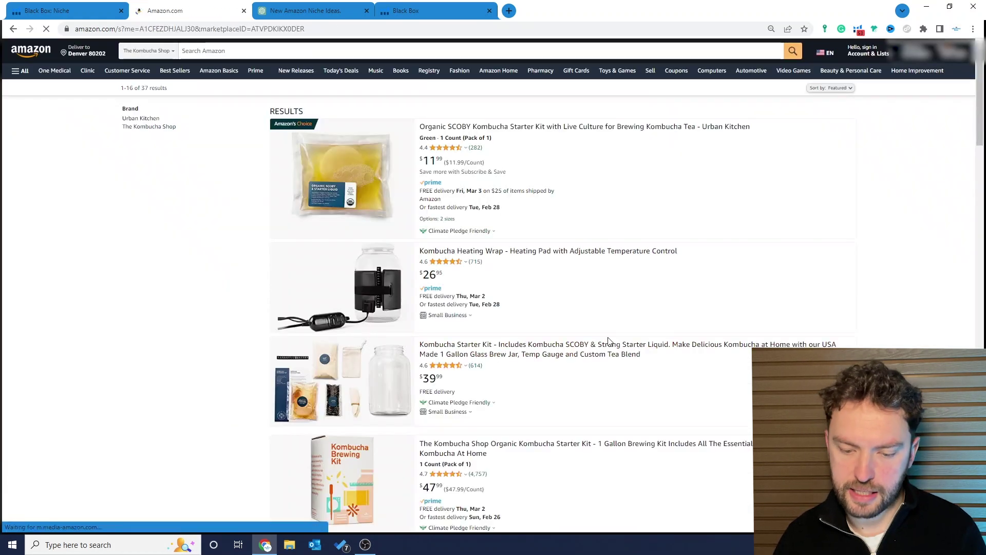
pyautogui.scroll(-3, 599, 229)
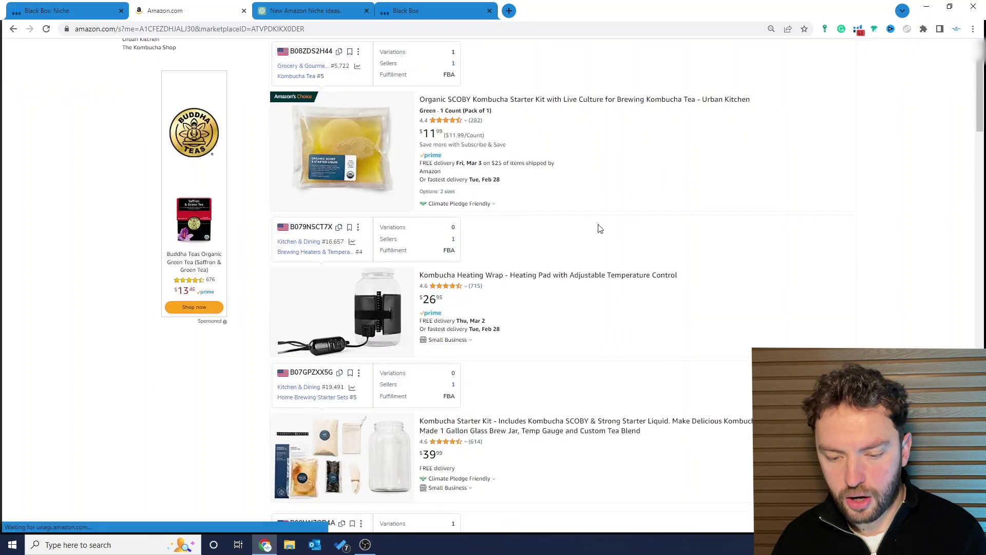
pyautogui.scroll(-3, 541, 307)
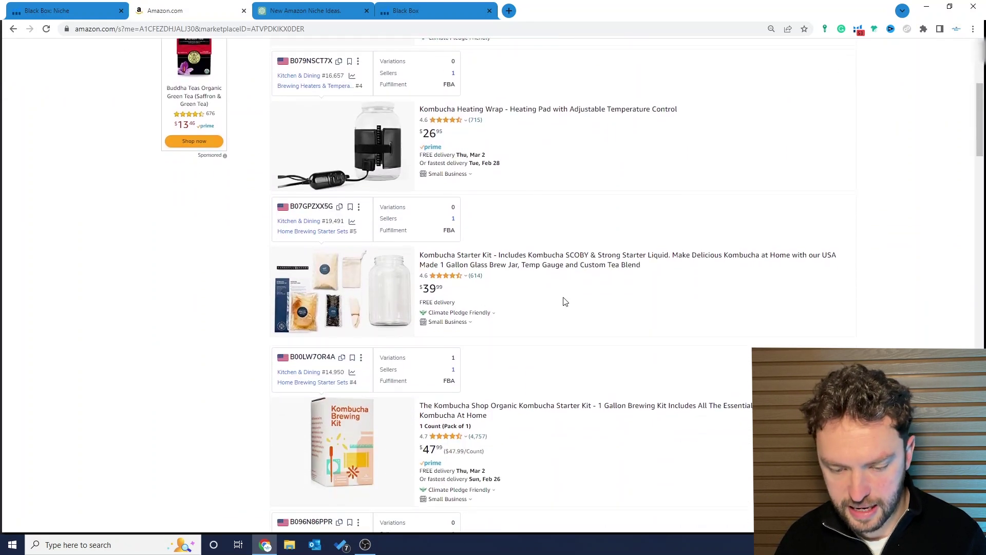
pyautogui.scroll(-5, 563, 302)
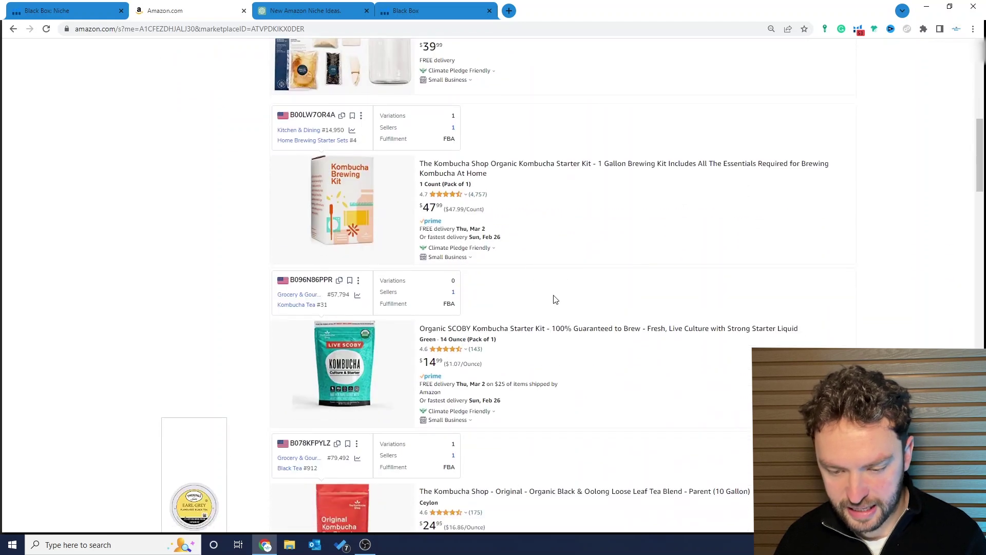
pyautogui.scroll(-2, 470, 280)
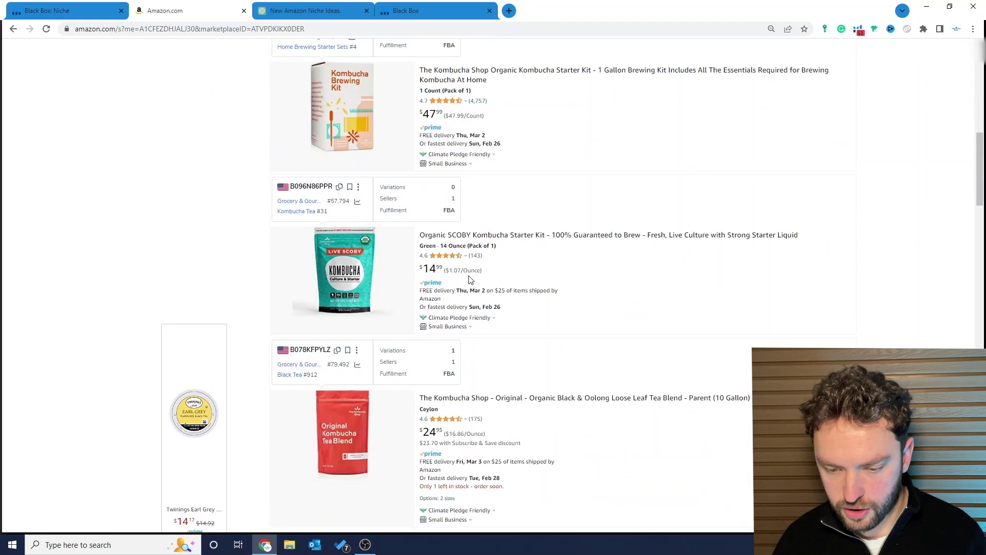
pyautogui.scroll(-4, 590, 299)
pyautogui.scroll(15, 594, 301)
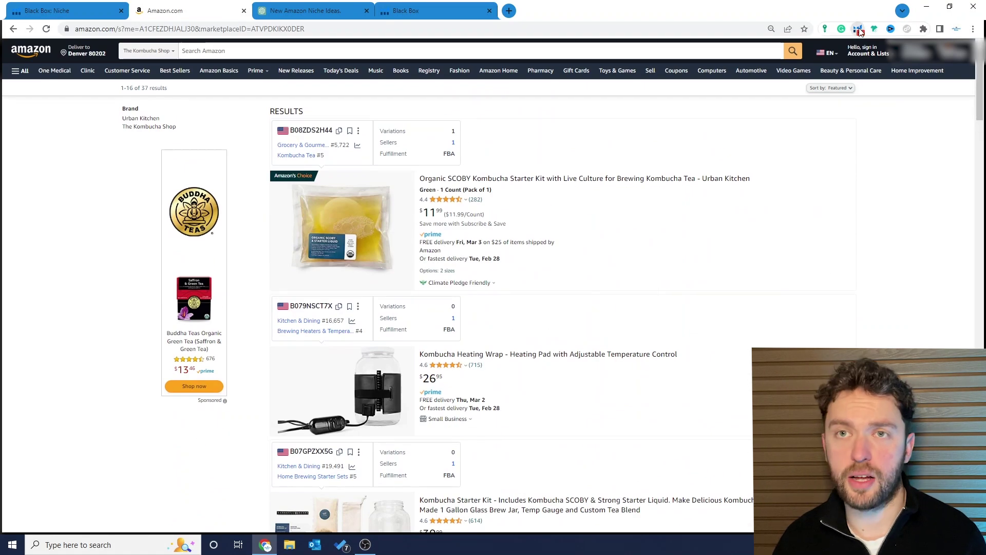
pyautogui.click(858, 29)
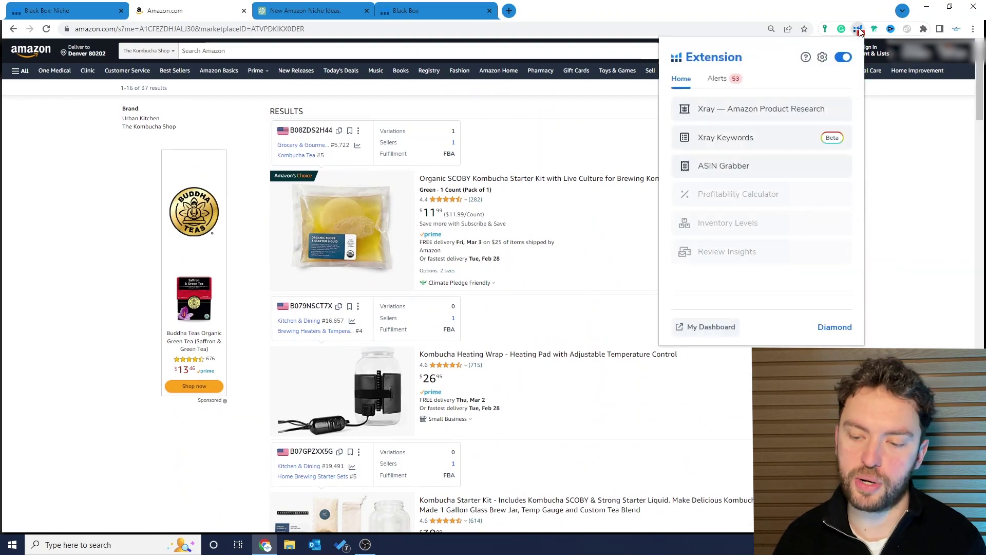
pyautogui.click(736, 119)
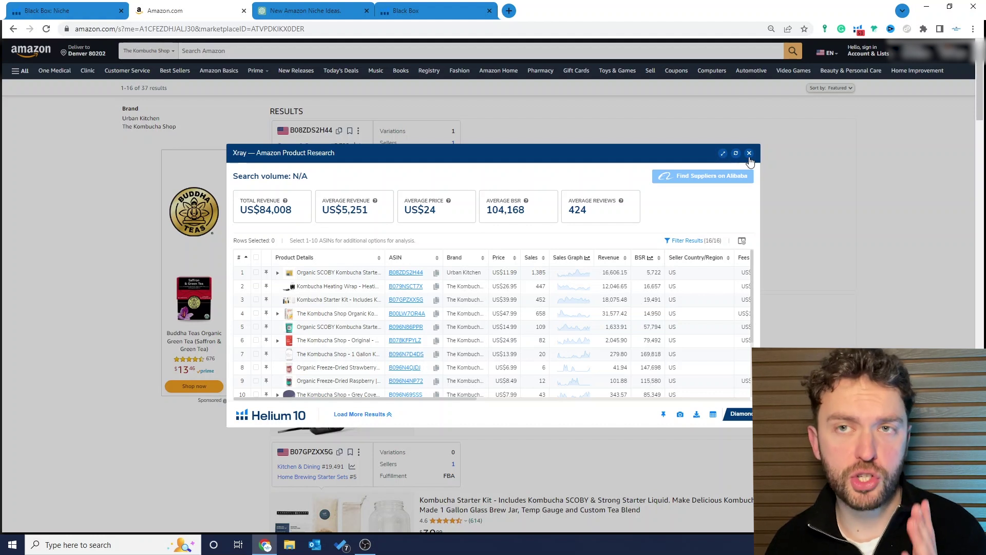
pyautogui.click(750, 158)
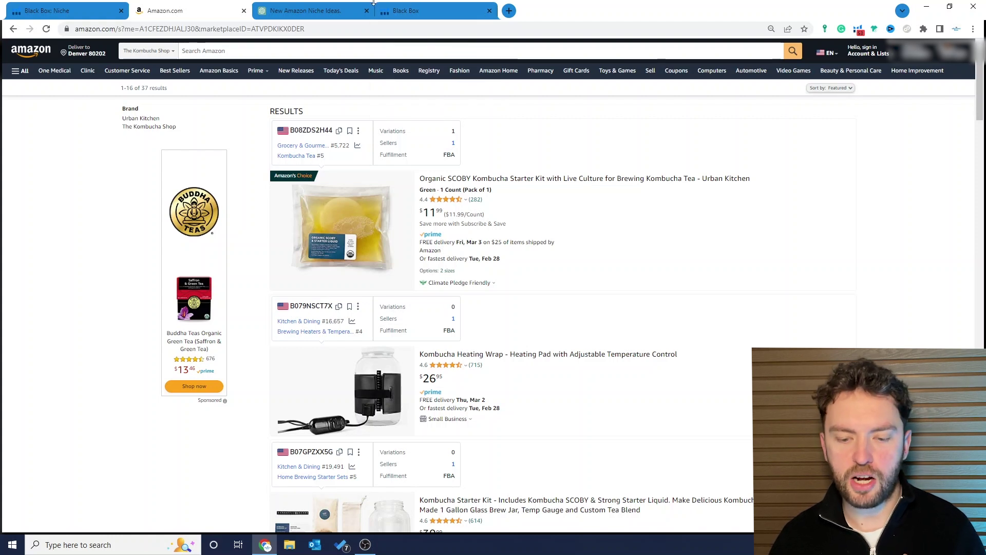
# Glance at the empty Black Box keyword filters, then return to the New Amazon Niche Ideas chat
pyautogui.click(414, 10)
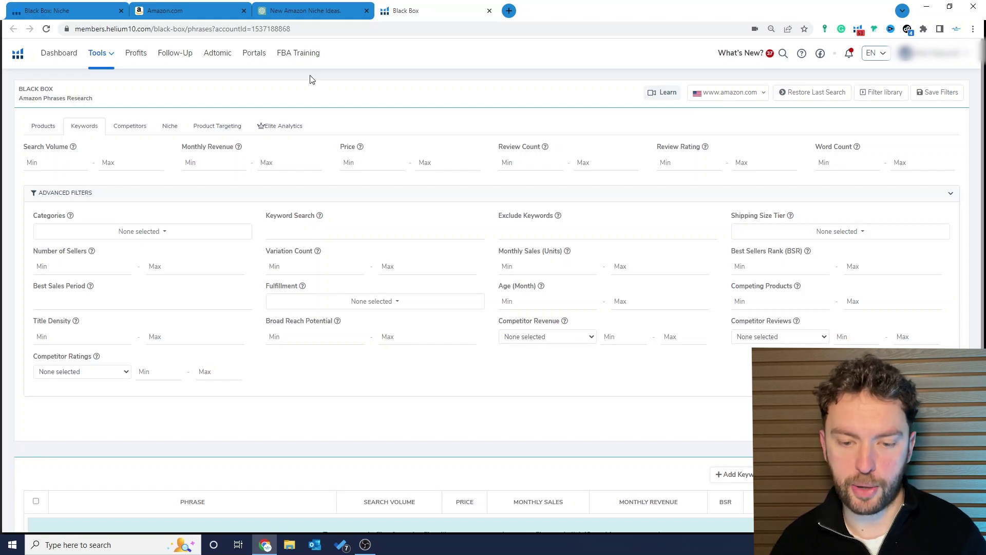
pyautogui.click(315, 10)
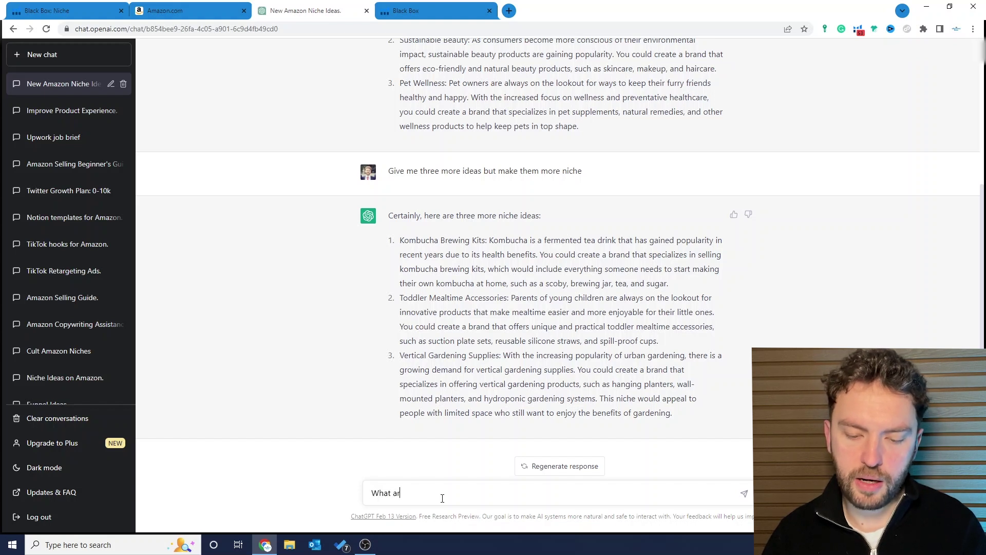
# Type a question asking about kombucha's benefits and why people get into it
pyautogui.write('nefits of ko')
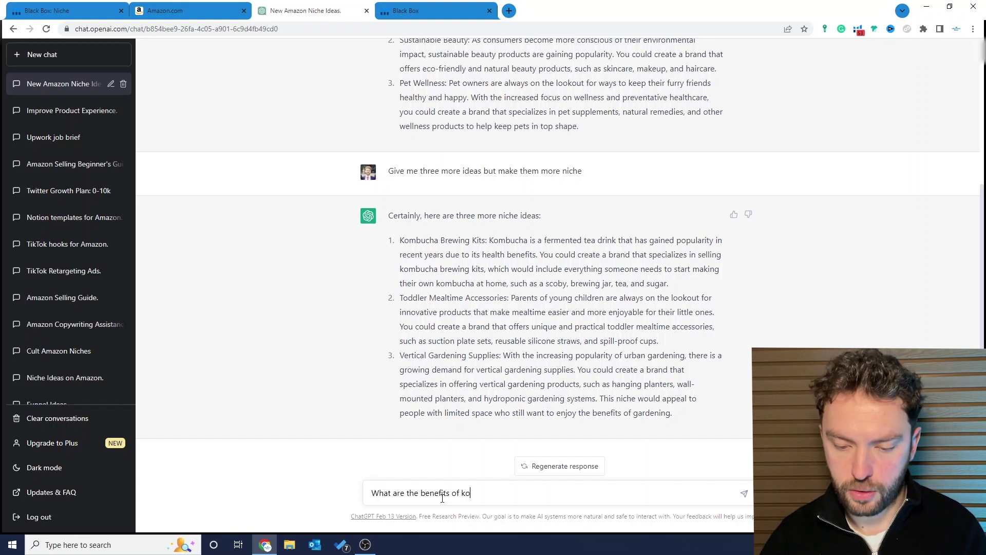
pyautogui.write('mbucha and why do ')
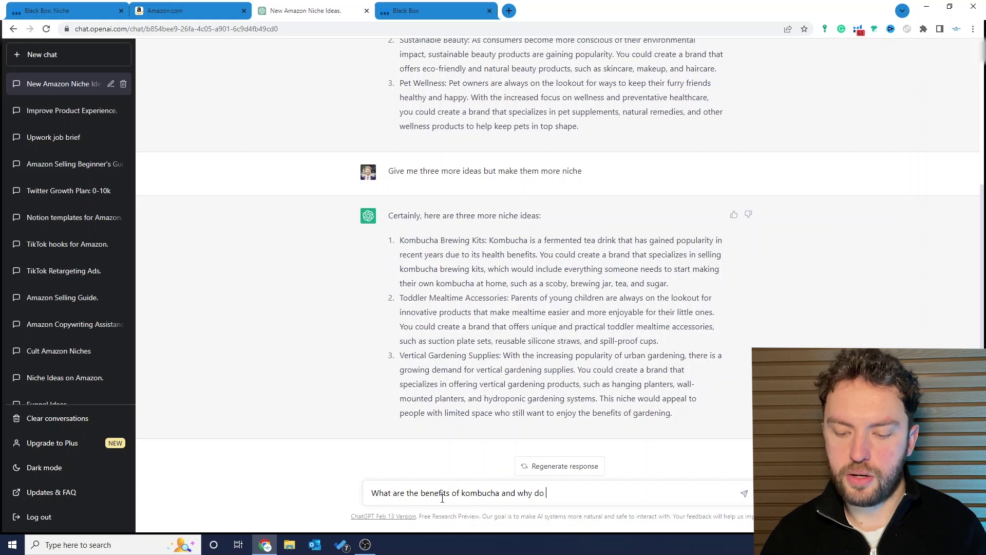
pyautogui.write('people get into')
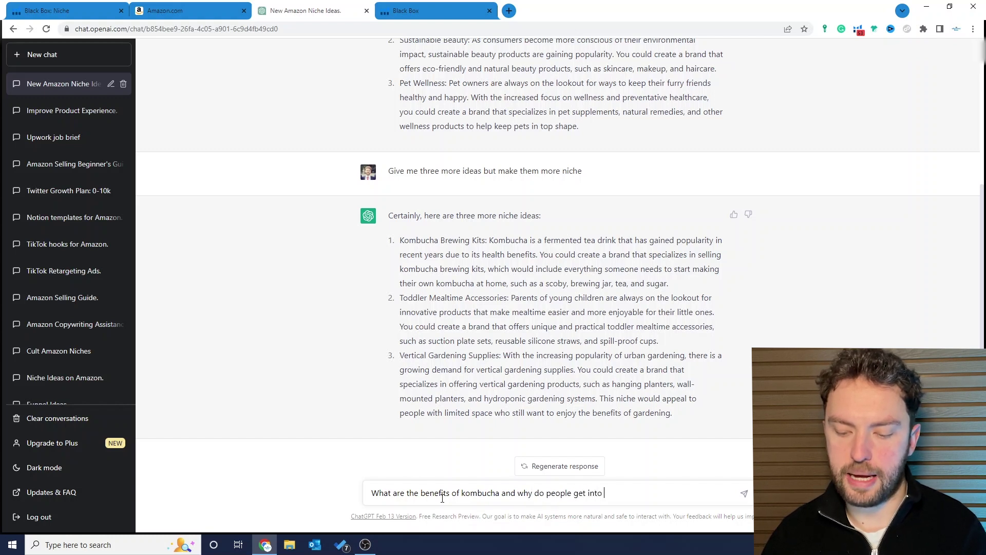